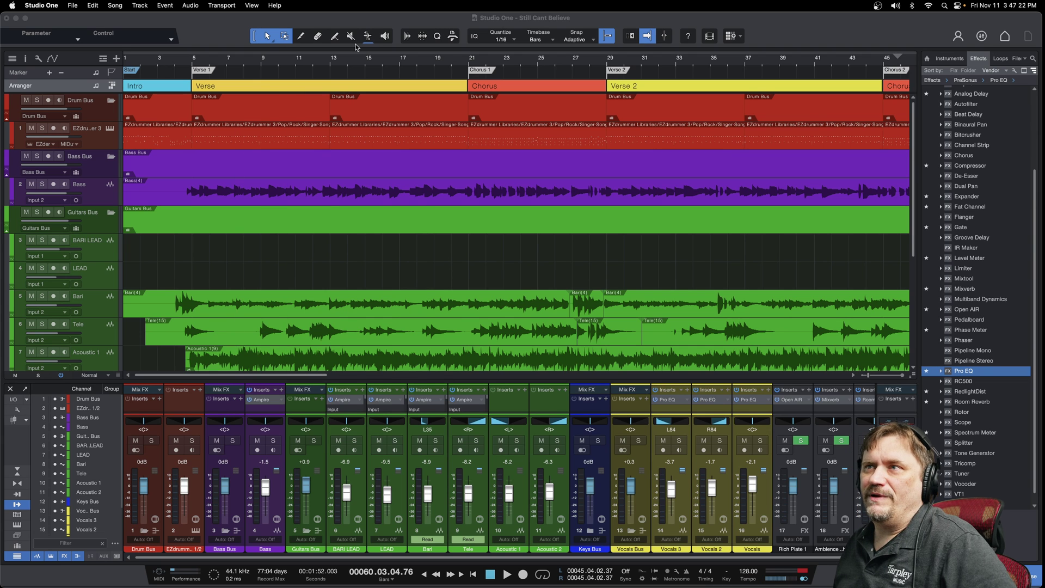
# Scroll through the extra-large tracks, then shrink all tracks to Small height
pyautogui.scroll(-6, 221, 164)
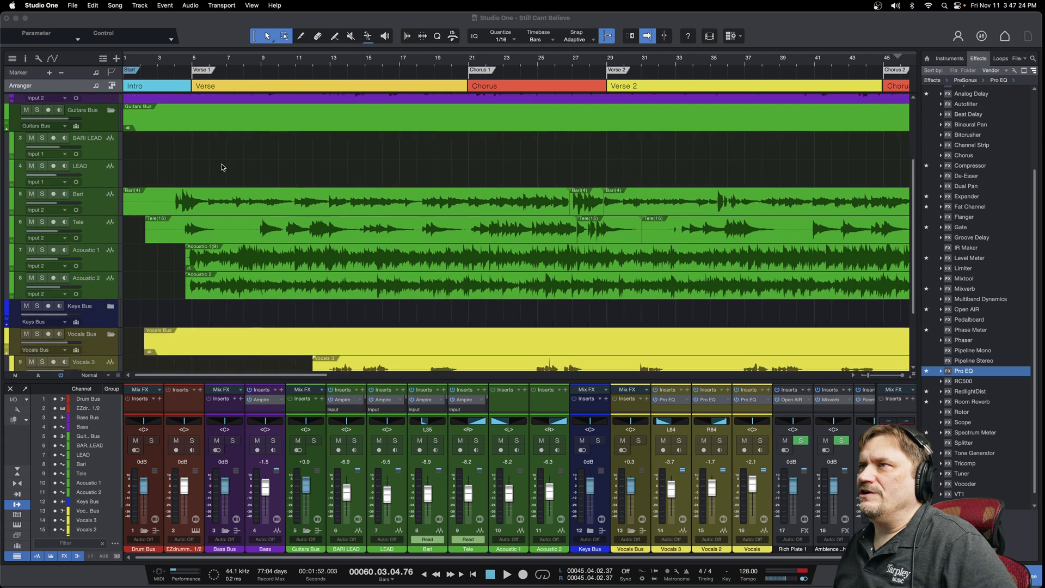
pyautogui.scroll(6, 221, 167)
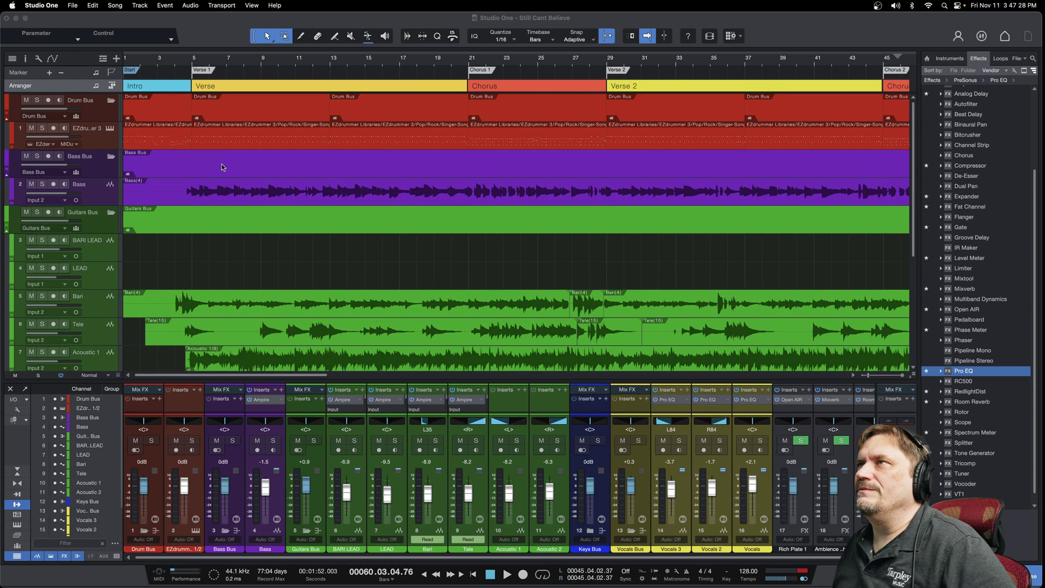
pyautogui.scroll(-2, 222, 164)
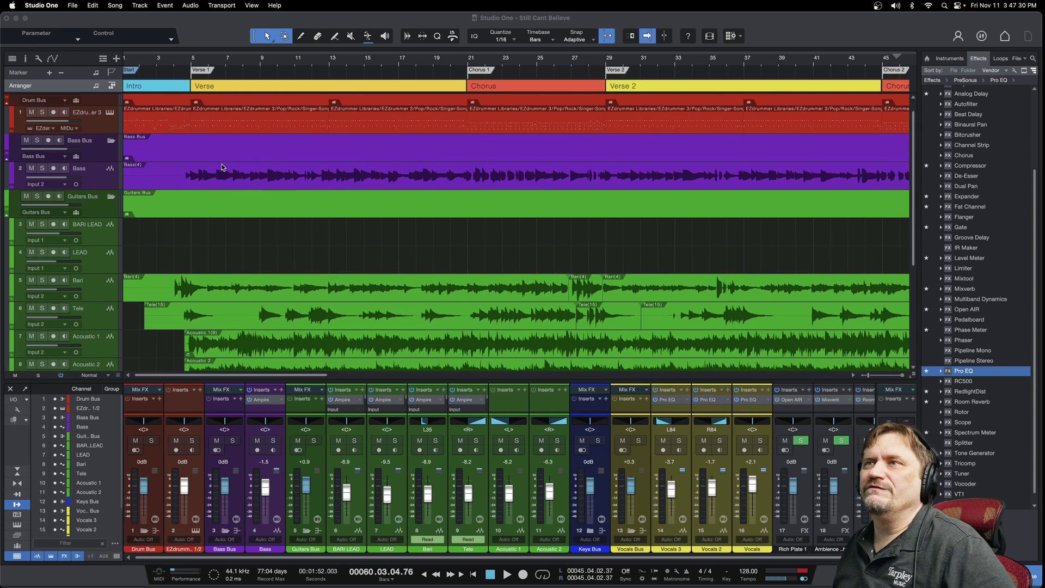
pyautogui.scroll(-2, 221, 165)
pyautogui.scroll(3, 221, 165)
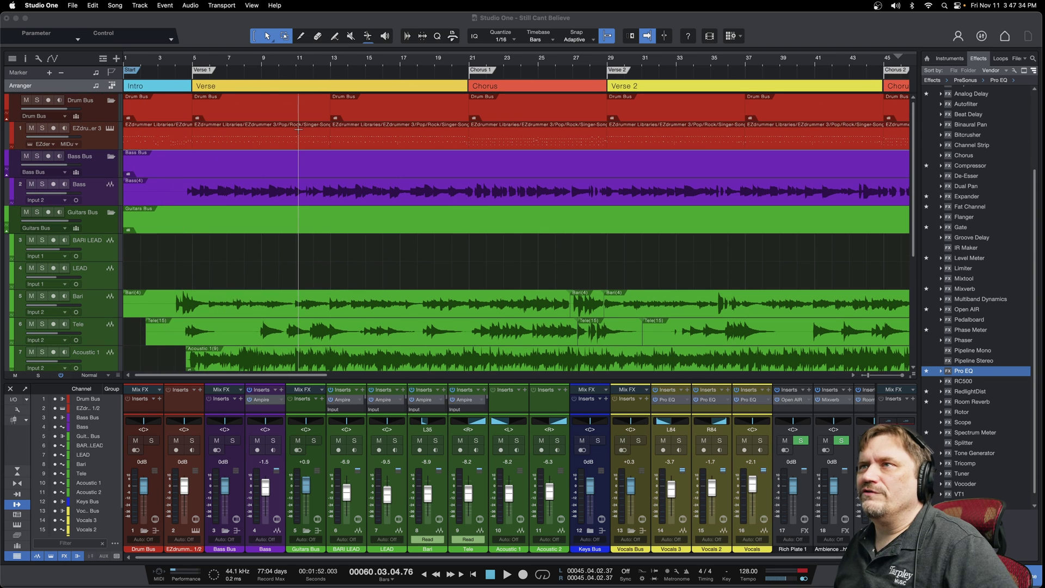
pyautogui.scroll(-6, 152, 176)
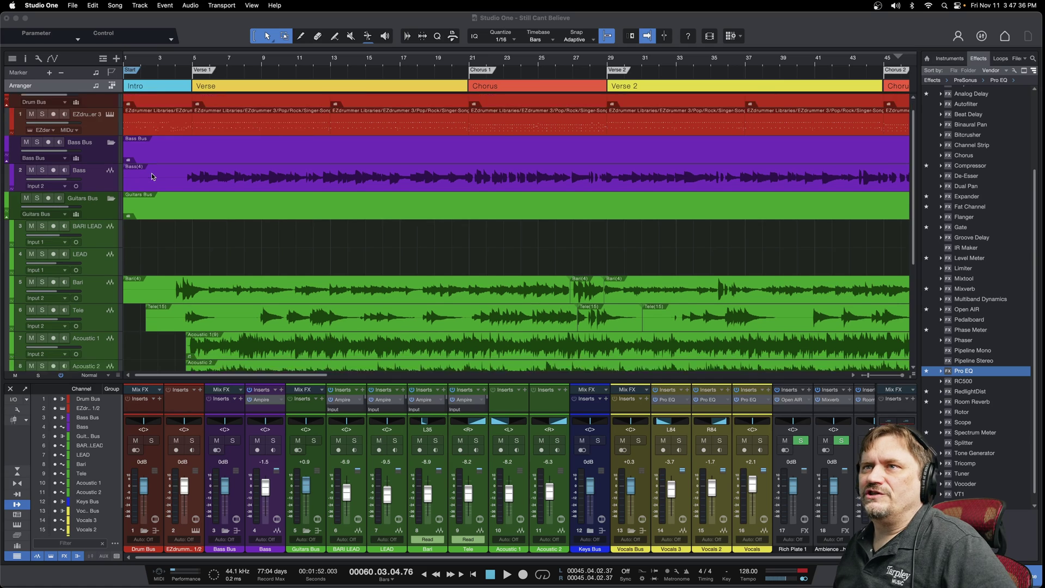
pyautogui.scroll(1, 137, 163)
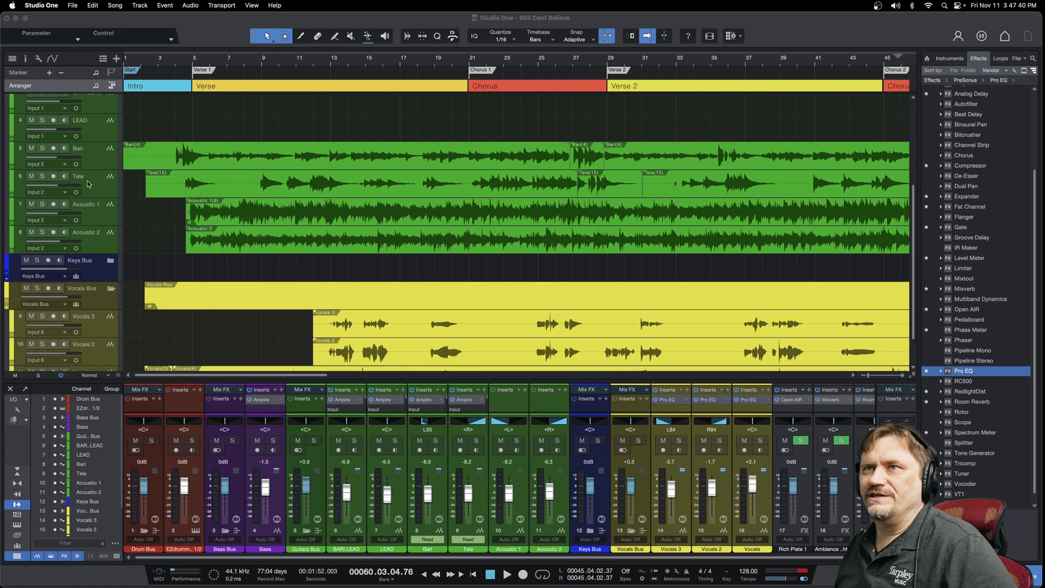
pyautogui.scroll(-2, 95, 166)
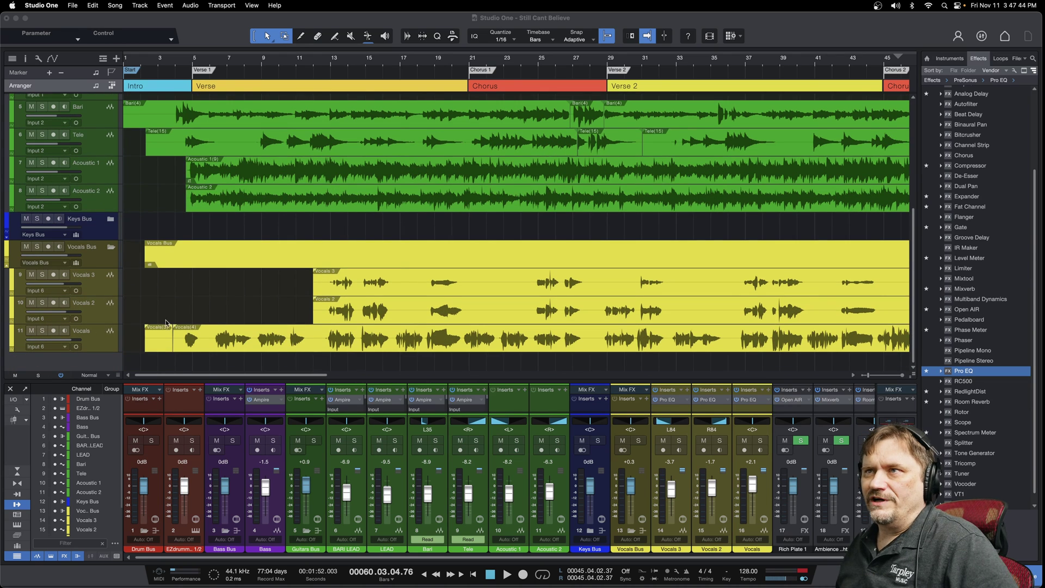
pyautogui.scroll(10, 163, 326)
pyautogui.scroll(-5, 183, 279)
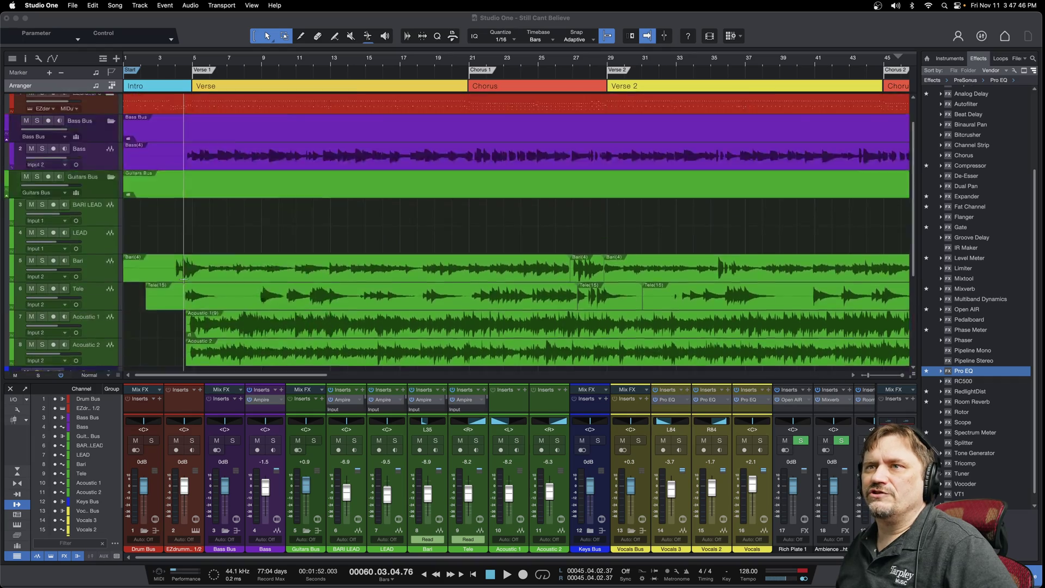
pyautogui.scroll(-3, 184, 279)
pyautogui.scroll(6, 183, 280)
pyautogui.scroll(-6, 183, 279)
pyautogui.scroll(5, 184, 279)
pyautogui.scroll(-5, 183, 279)
pyautogui.scroll(5, 184, 279)
pyautogui.scroll(-5, 184, 279)
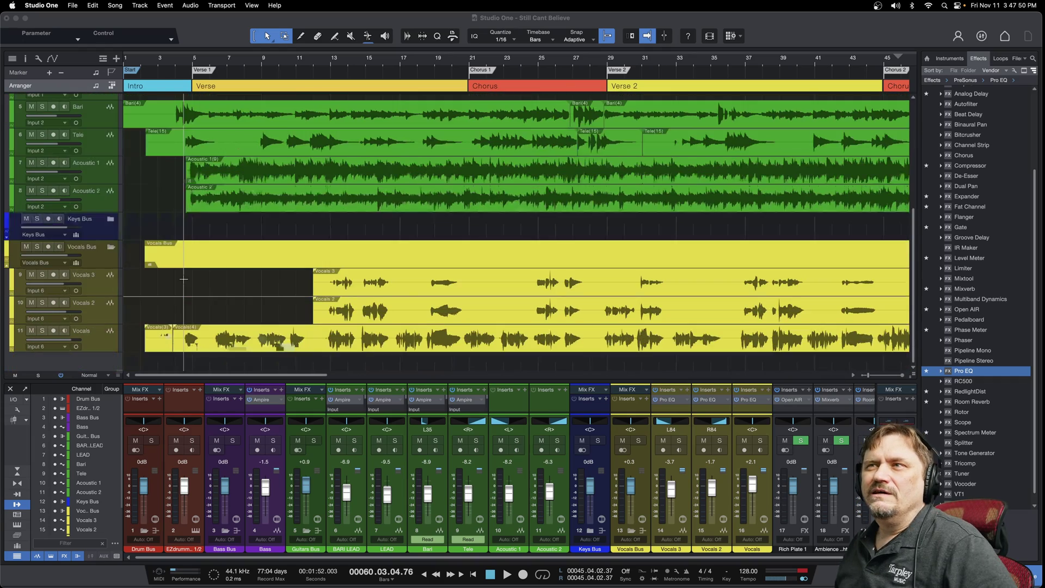
pyautogui.scroll(5, 183, 280)
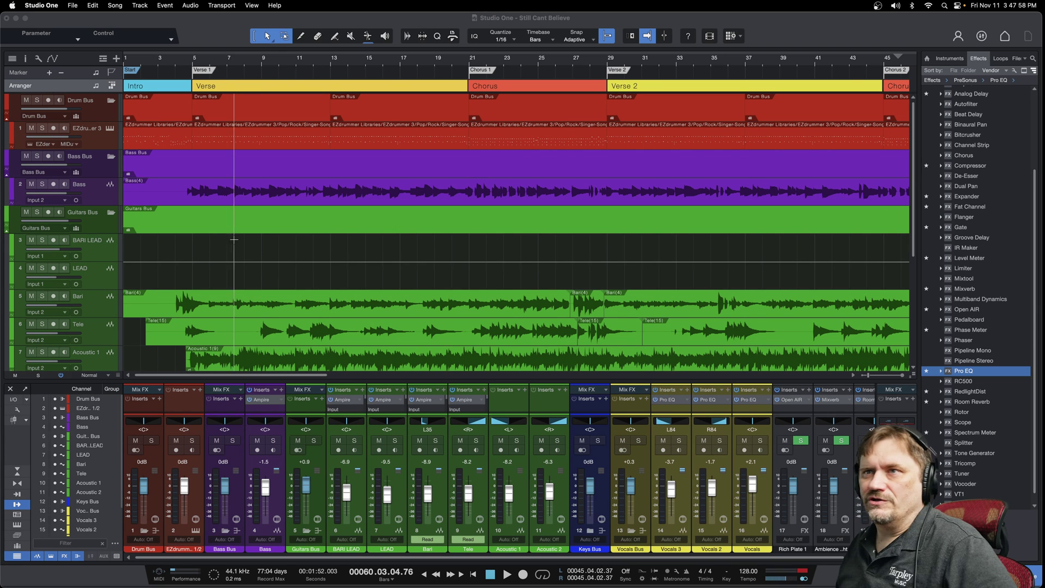
pyautogui.scroll(-1, 221, 260)
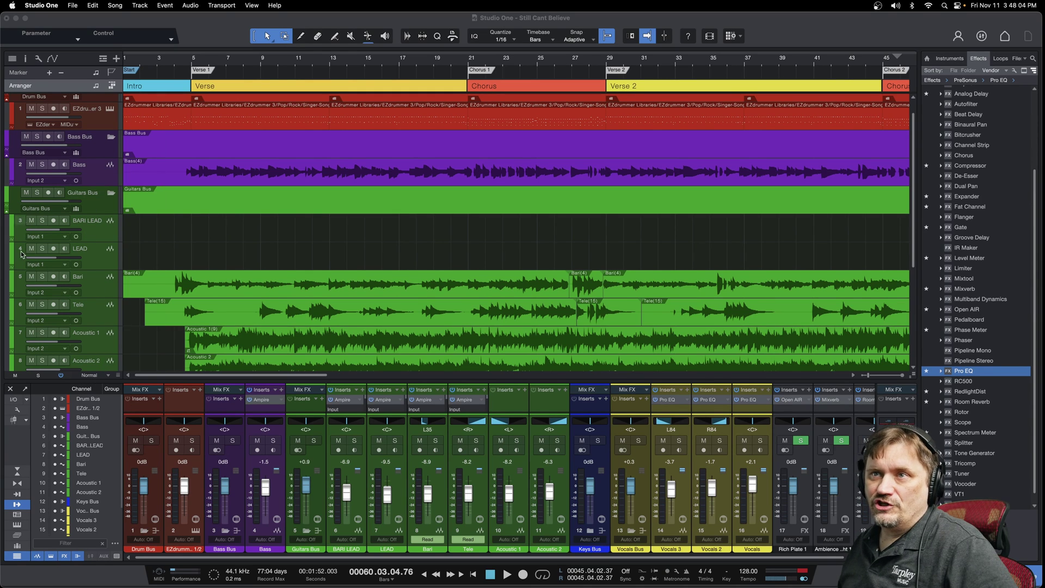
pyautogui.click(109, 376)
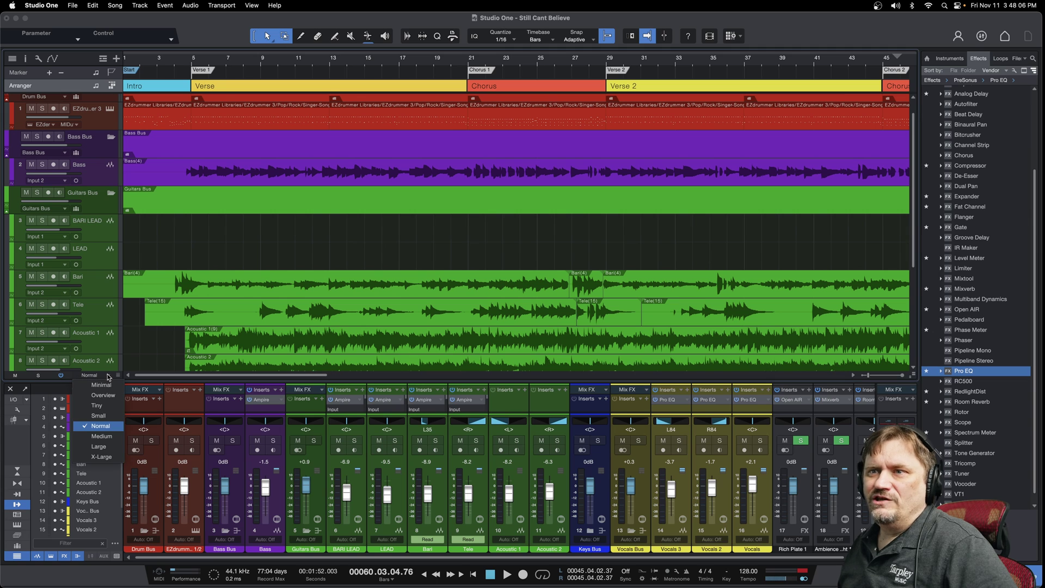
pyautogui.click(100, 416)
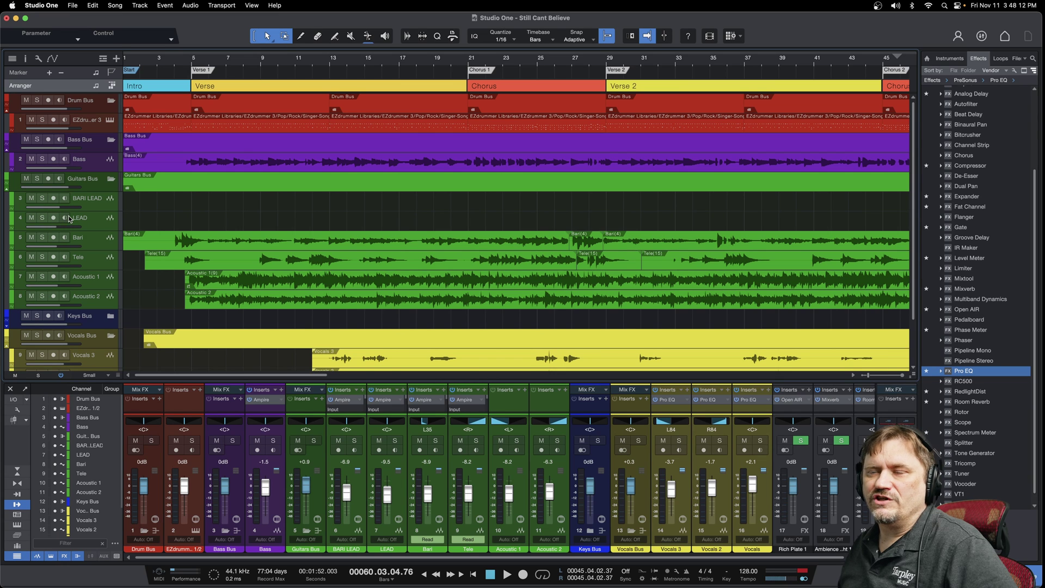
# Try the Tiny, Overview and Minimal track heights in turn
pyautogui.scroll(-3, 151, 319)
pyautogui.scroll(3, 152, 318)
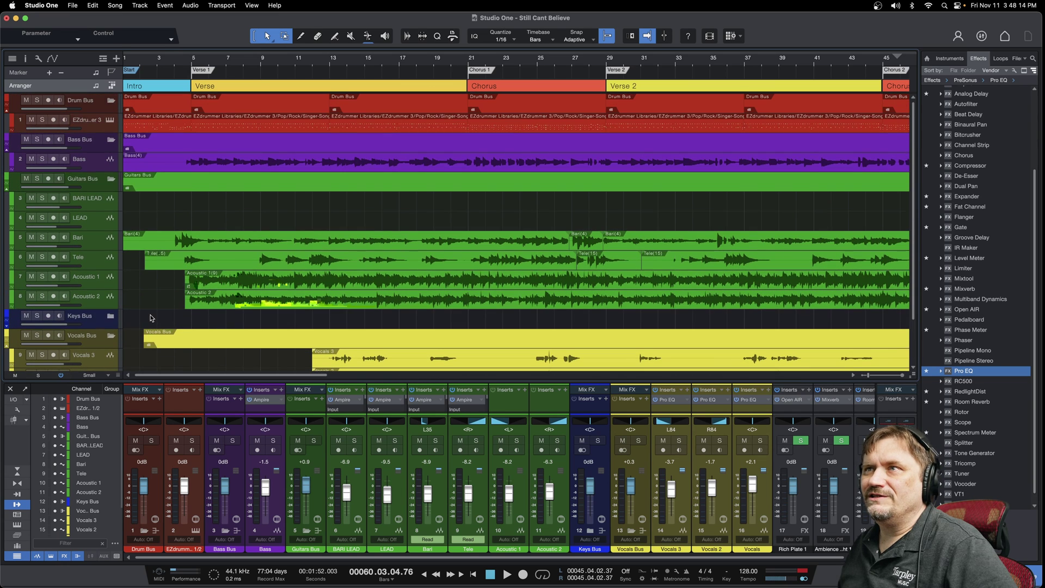
pyautogui.click(101, 376)
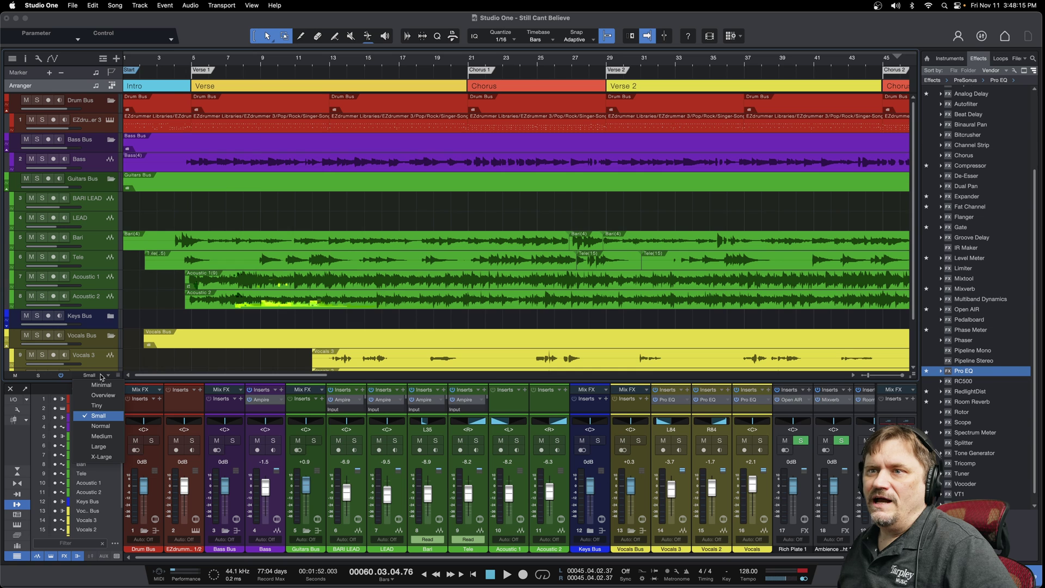
pyautogui.click(97, 408)
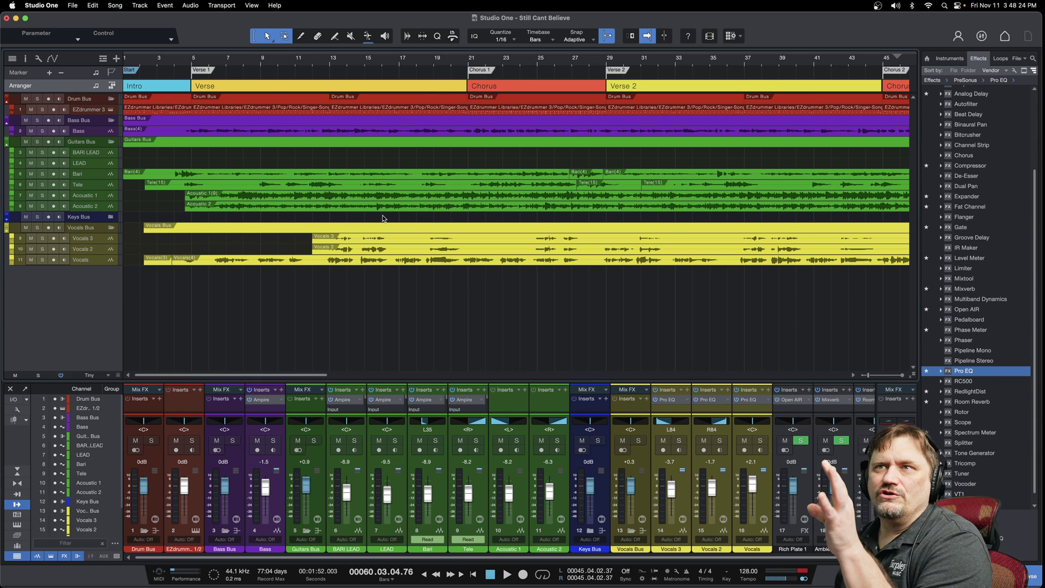
pyautogui.click(106, 377)
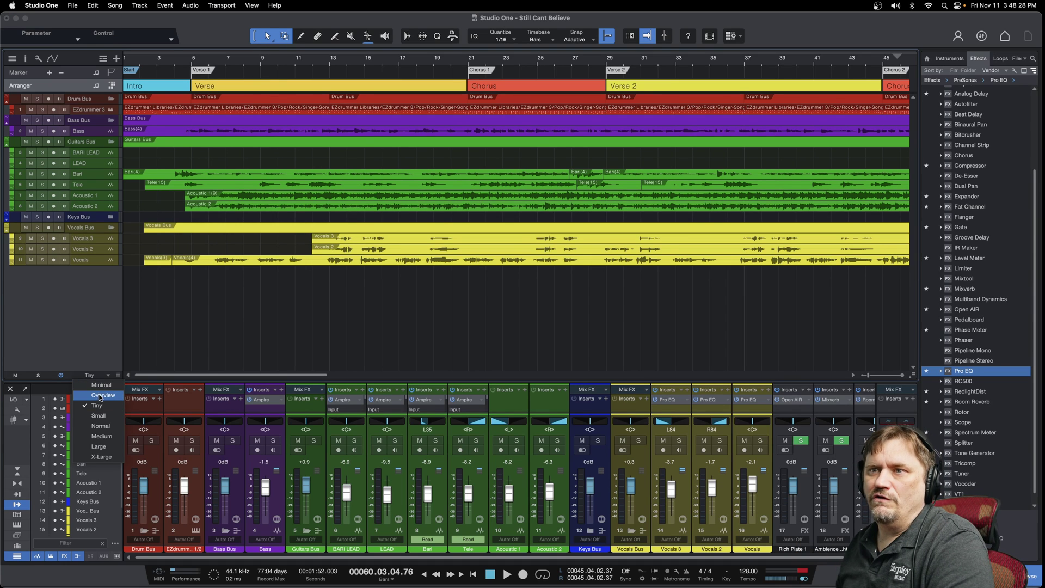
pyautogui.click(100, 396)
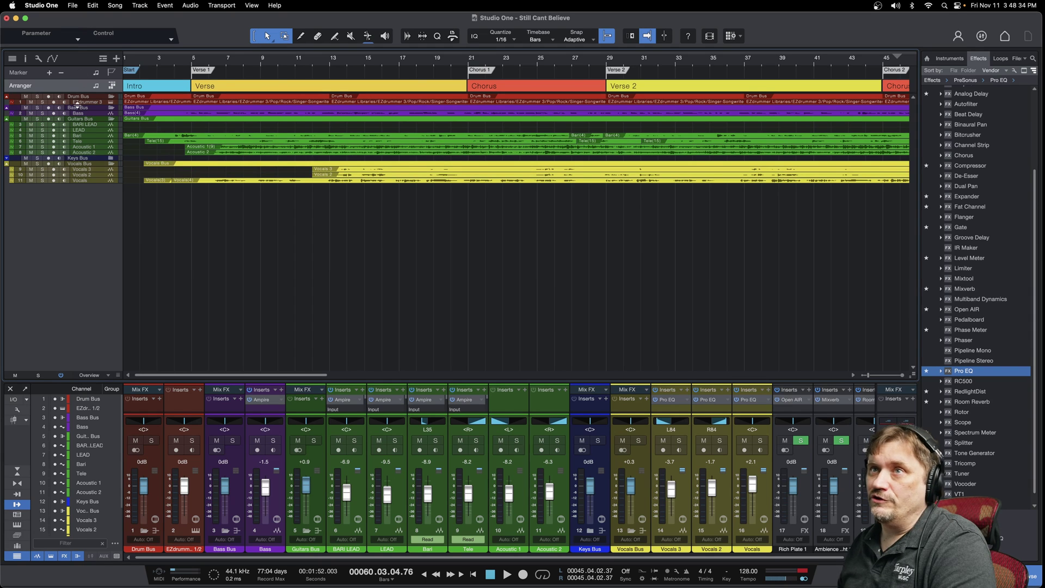
pyautogui.click(108, 377)
pyautogui.click(107, 389)
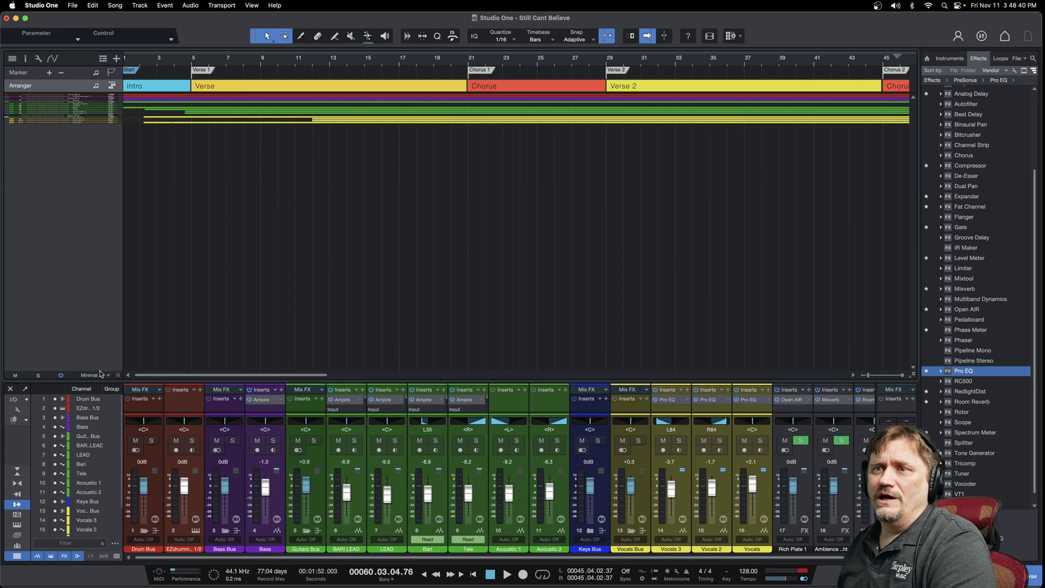
# Step the track height up through Normal, Medium, Large and X-Large
pyautogui.click(103, 375)
pyautogui.click(105, 428)
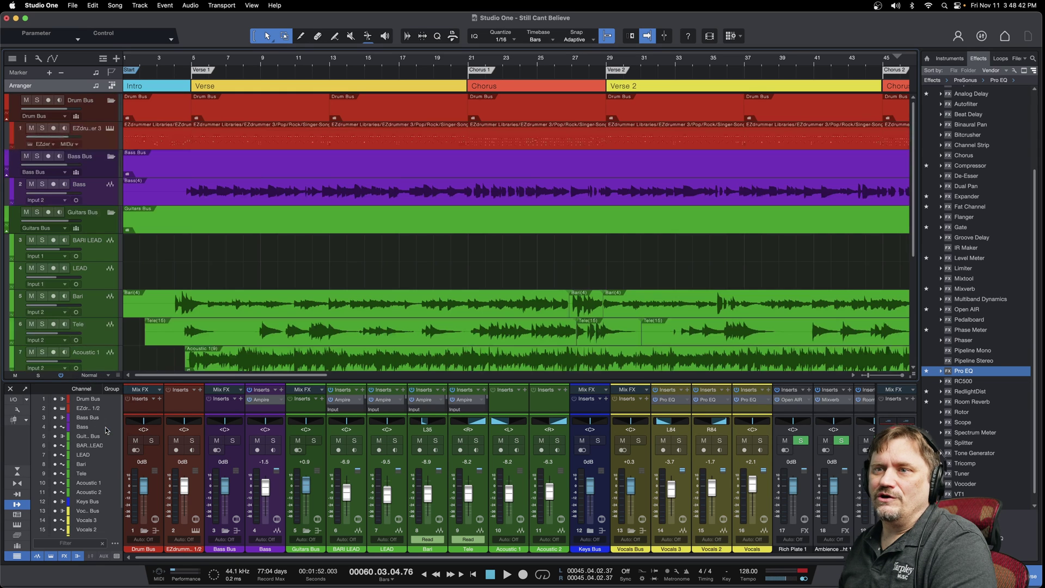
pyautogui.click(107, 377)
pyautogui.click(105, 437)
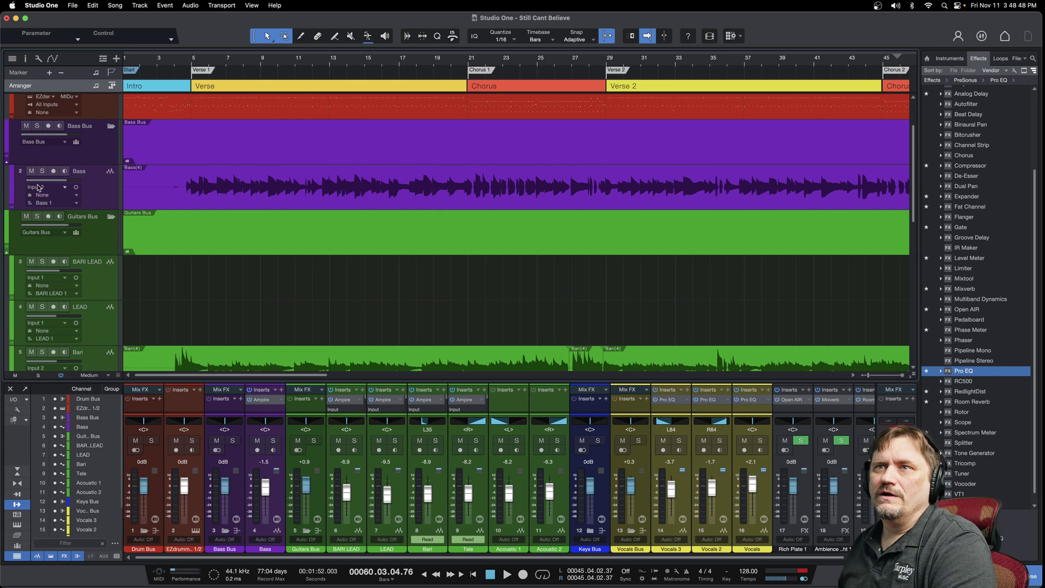
pyautogui.click(106, 377)
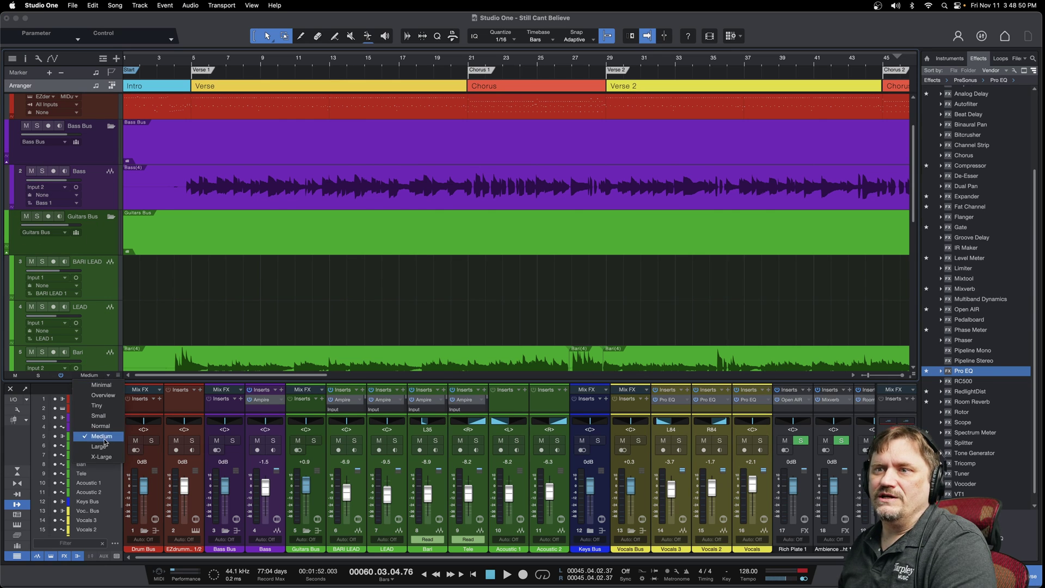
pyautogui.click(105, 447)
pyautogui.click(105, 376)
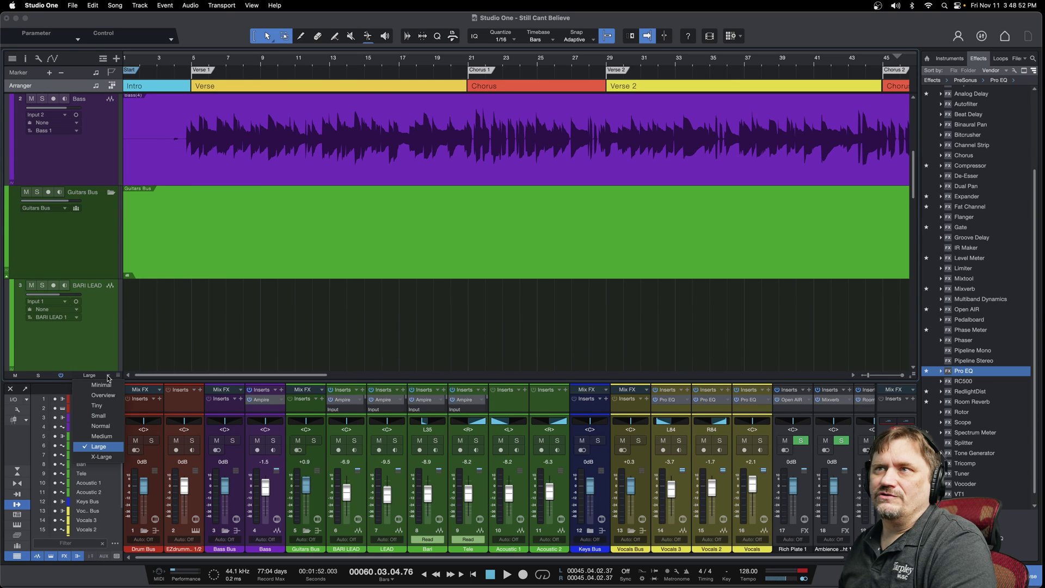
pyautogui.click(109, 460)
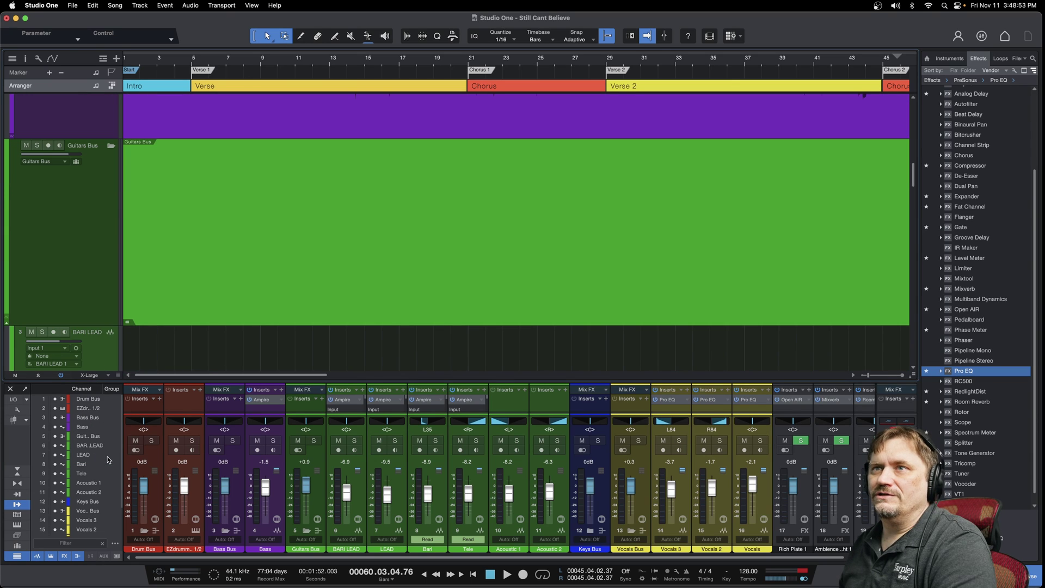
# Set all tracks back to Normal, then settle on Small height
pyautogui.click(107, 375)
pyautogui.click(103, 425)
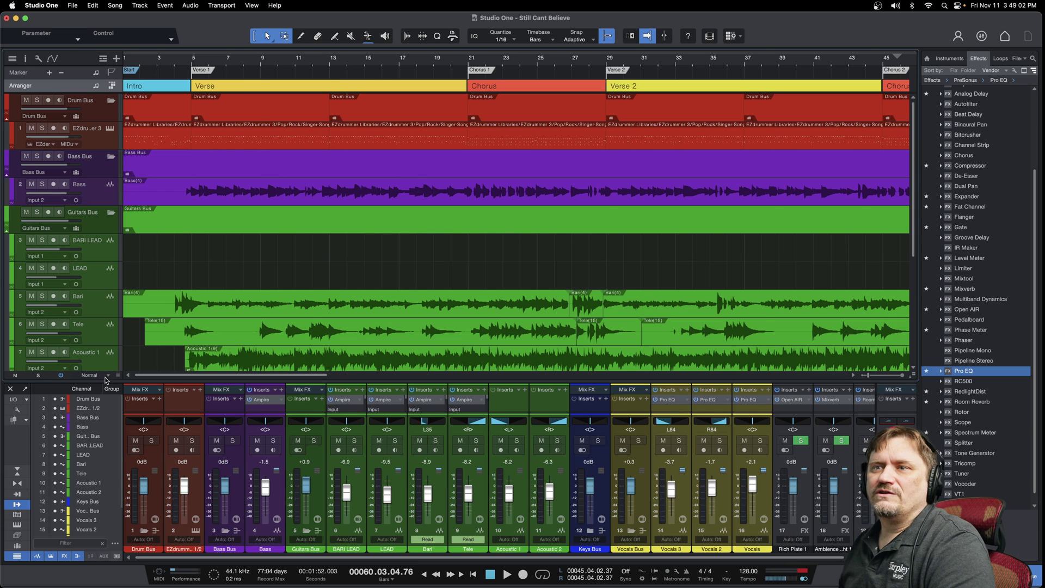
pyautogui.click(108, 376)
pyautogui.click(100, 416)
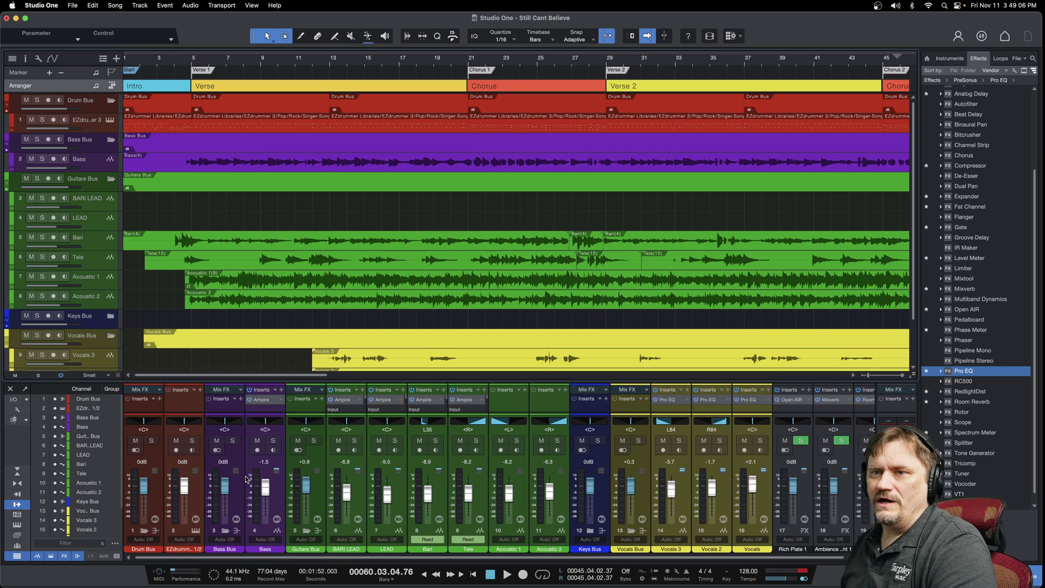
# Toggle the mixer between tall and small layouts and enlarge it to show inserts and sends
pyautogui.click(17, 472)
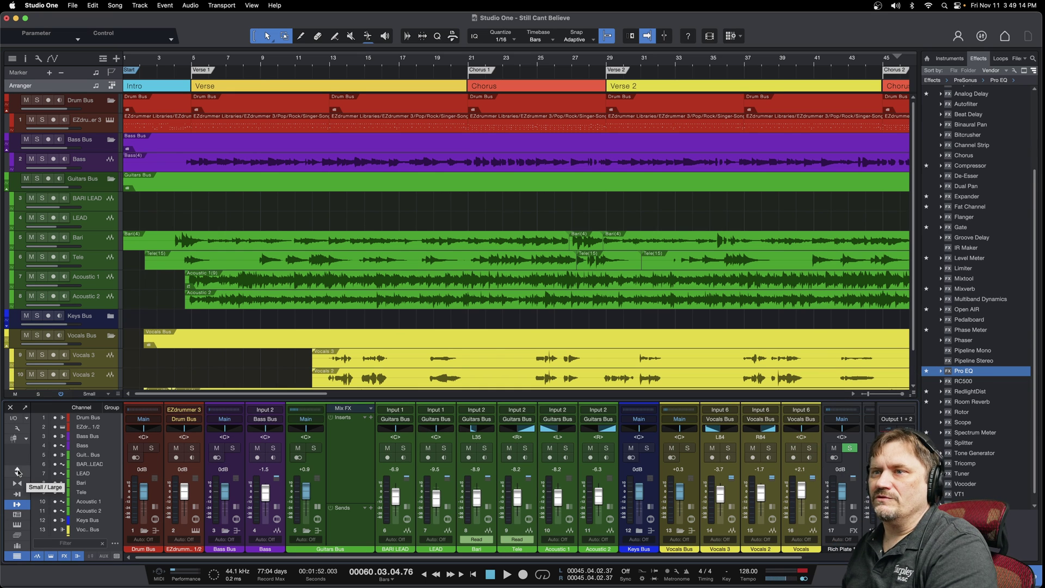
pyautogui.click(17, 471)
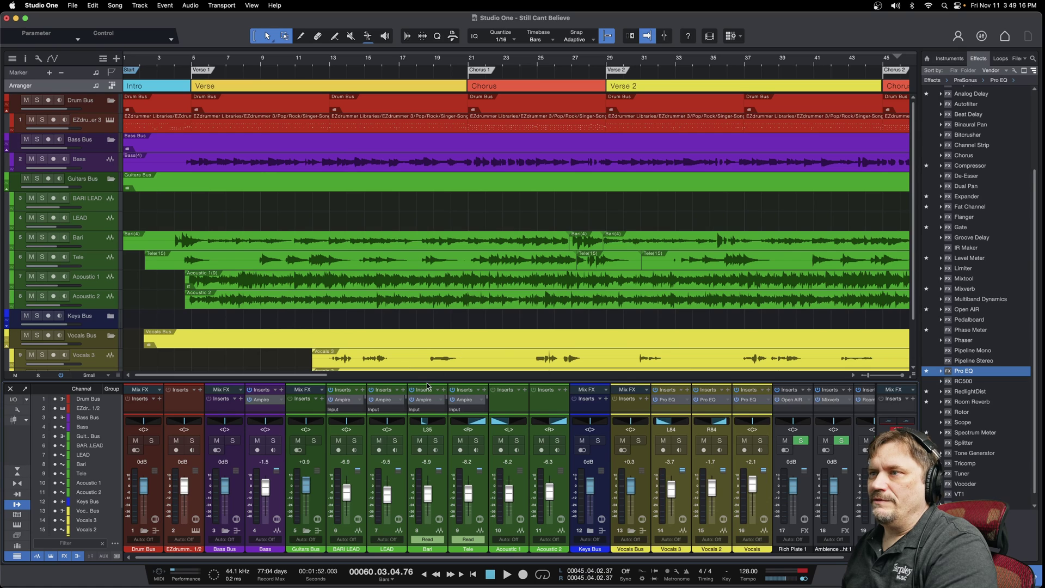
pyautogui.moveTo(428, 383); pyautogui.dragTo(430, 186)
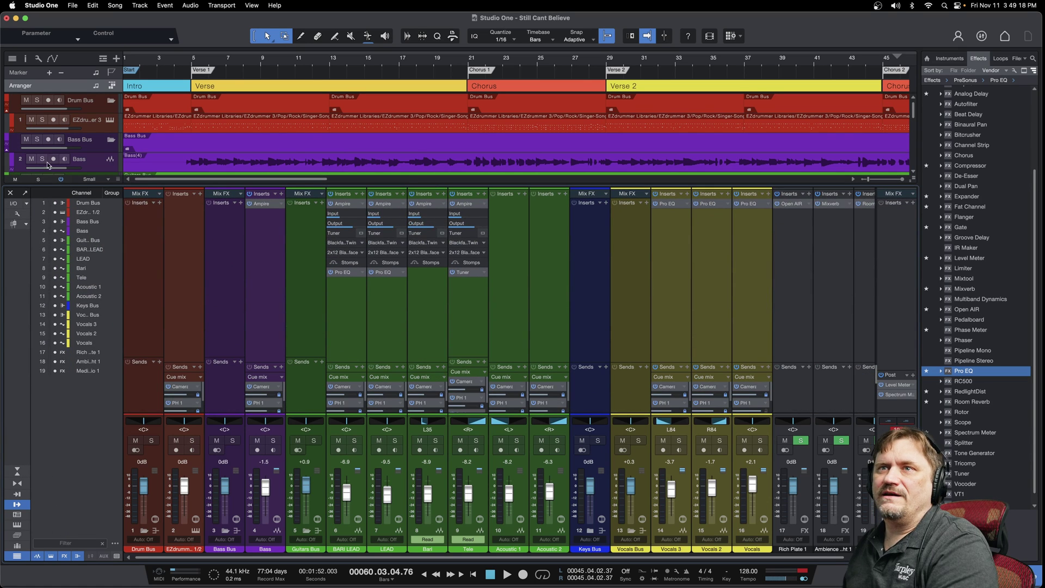
pyautogui.click(18, 472)
pyautogui.click(18, 471)
pyautogui.click(18, 471)
pyautogui.click(18, 471)
pyautogui.click(18, 471)
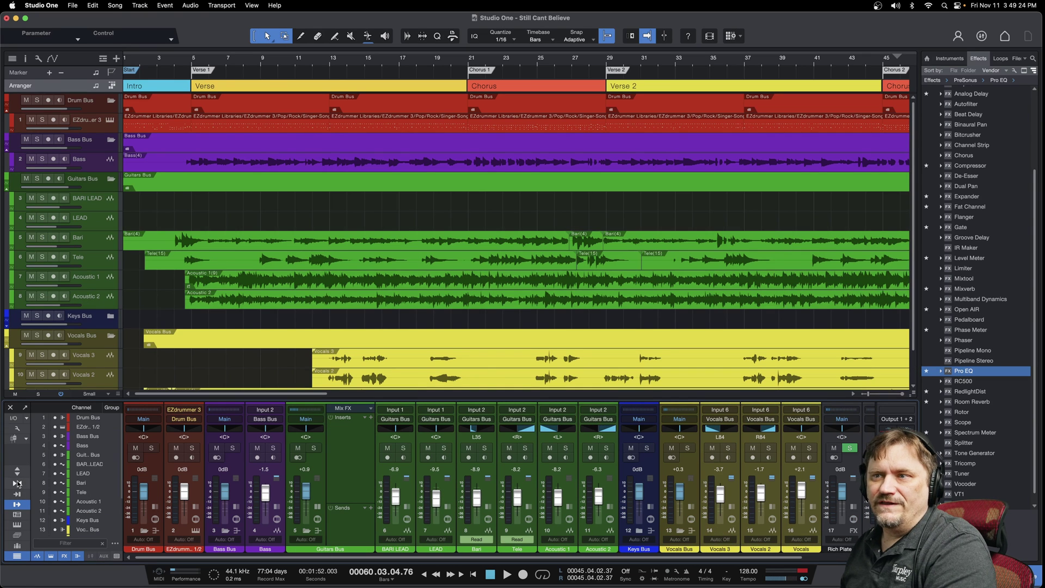
# Try narrow mixer strips, restore normal width, and put the playhead at bar 13
pyautogui.click(18, 483)
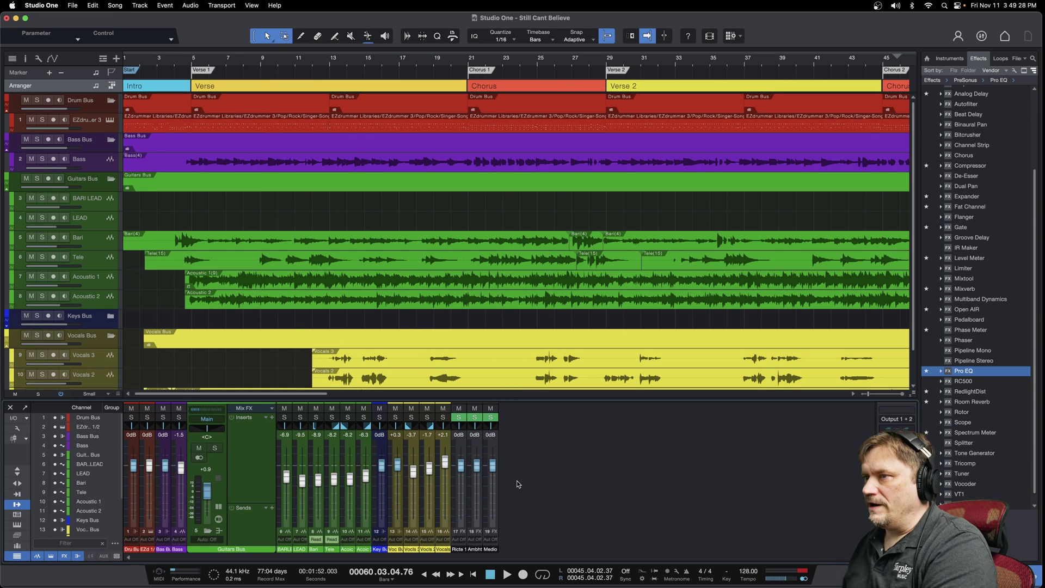
pyautogui.click(17, 483)
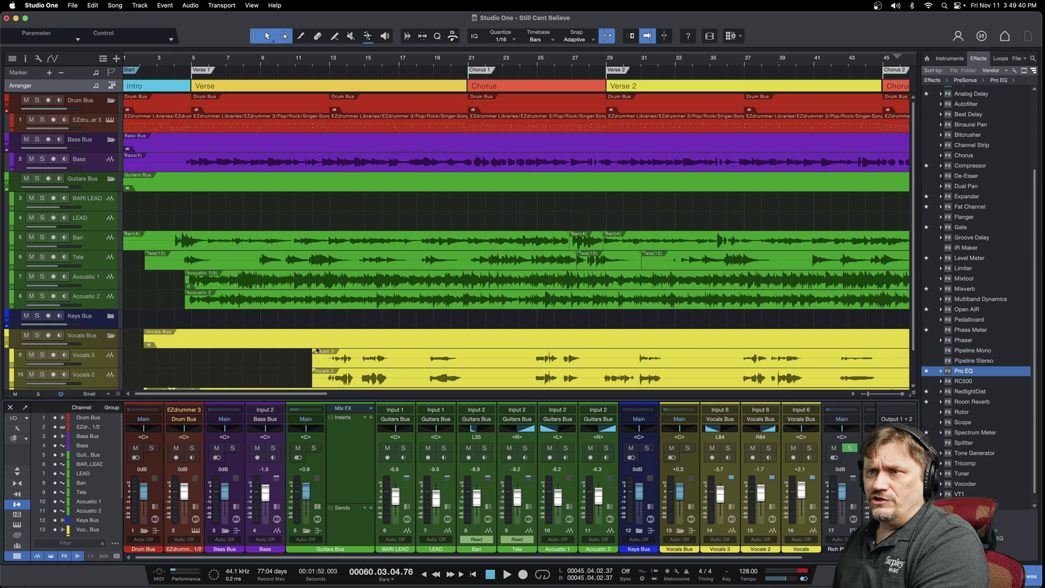
pyautogui.click(325, 386)
pyautogui.moveTo(313, 394)
pyautogui.mouseDown()
pyautogui.moveTo(611, 392)
pyautogui.moveTo(312, 395)
pyautogui.mouseUp()
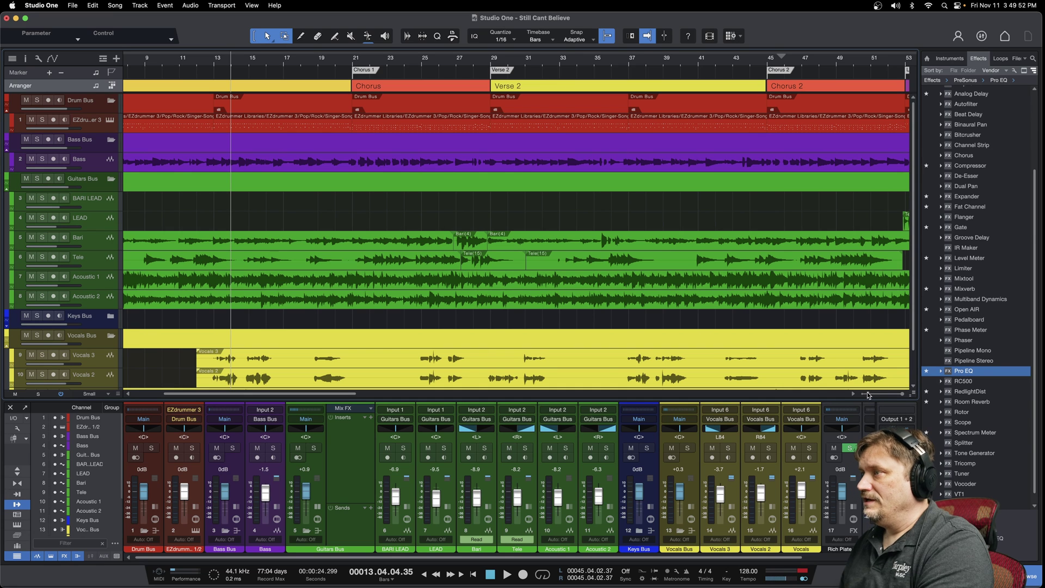
# Zoom in from bars 14–23 to about one bar, then briefly play and stop
pyautogui.moveTo(869, 393); pyautogui.dragTo(859, 393)
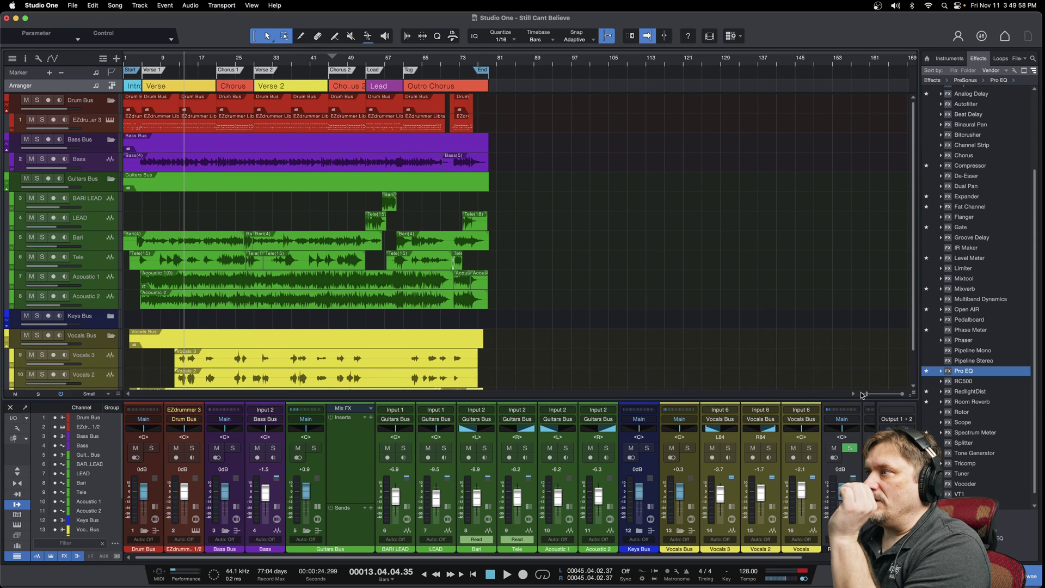
pyautogui.click(871, 394)
pyautogui.moveTo(871, 394); pyautogui.dragTo(880, 395)
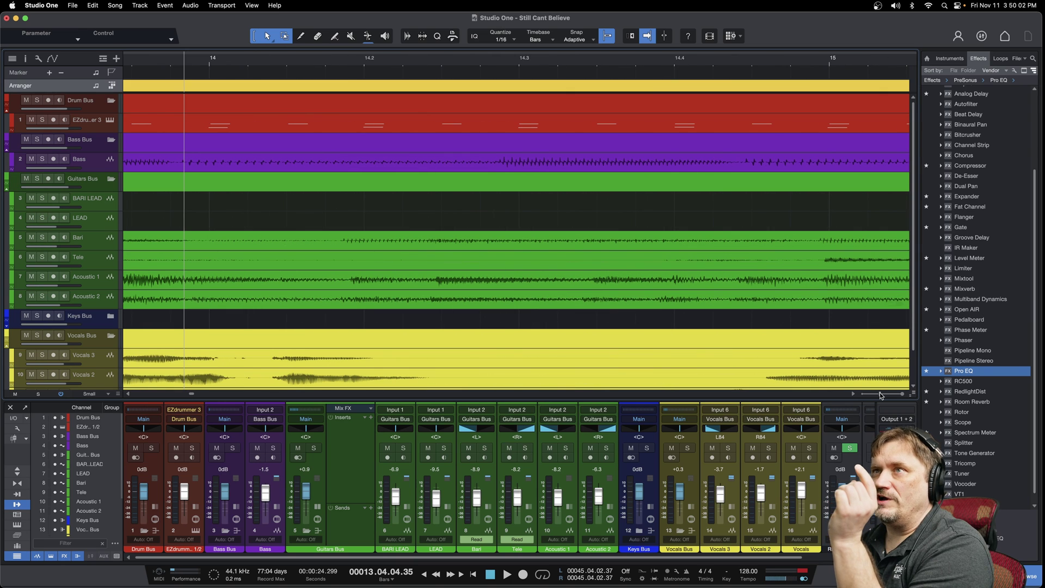
pyautogui.press('space')
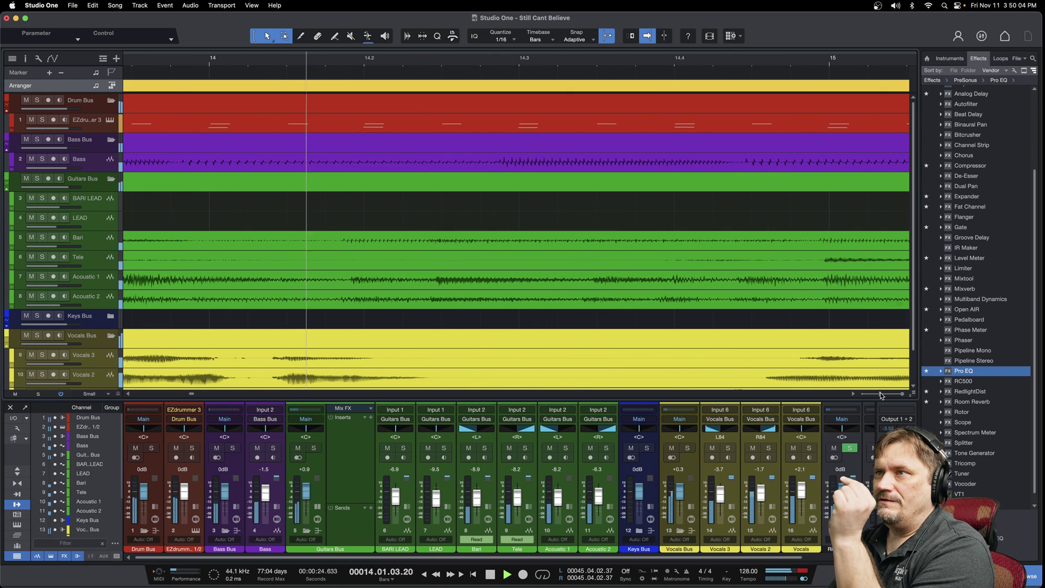
pyautogui.press('space')
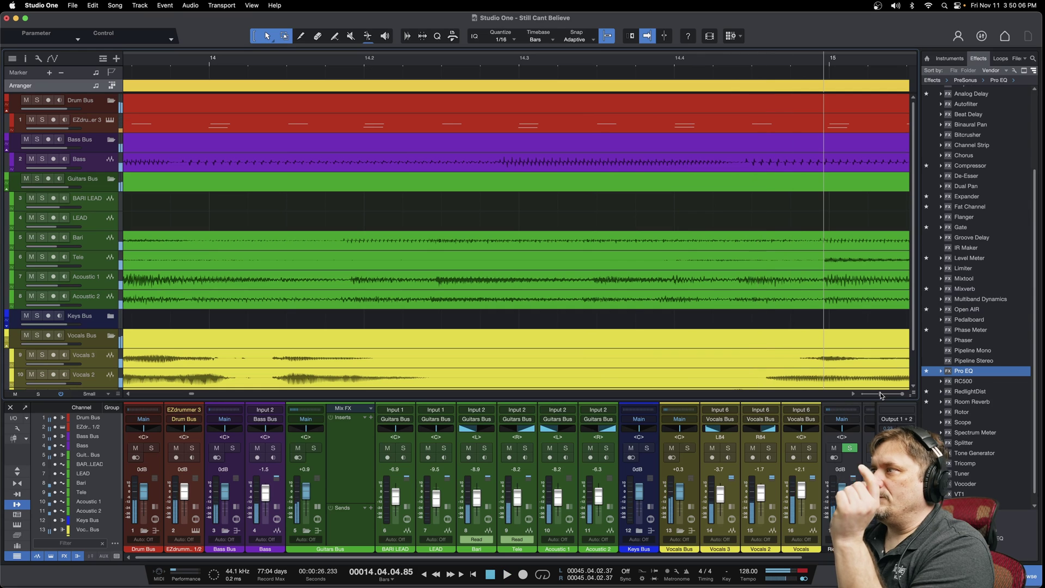
# Zoom out horizontally to show bars 8 to 15 and adjust the vertical view
pyautogui.moveTo(885, 395); pyautogui.dragTo(864, 396)
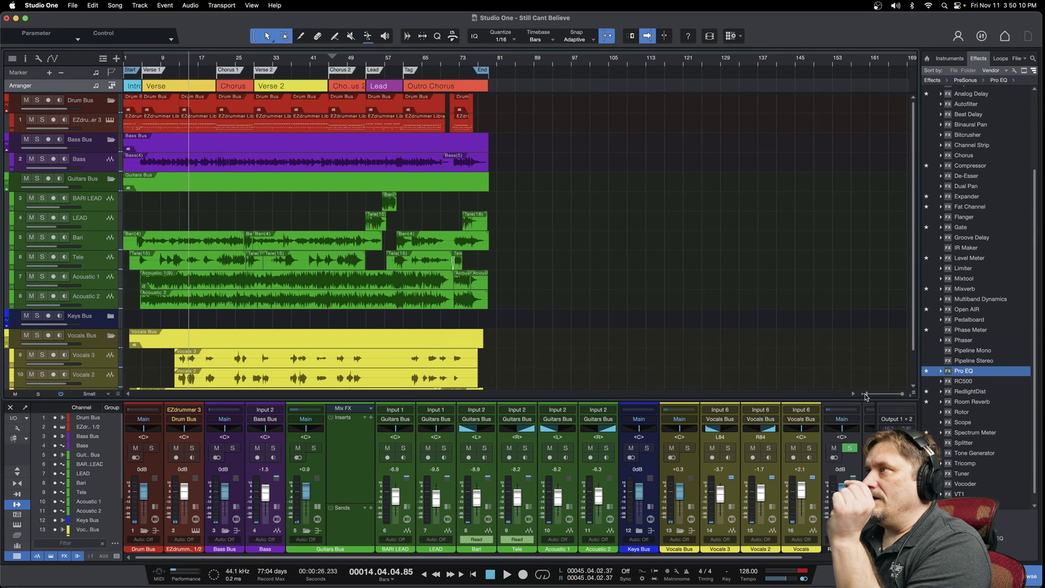
pyautogui.moveTo(912, 204); pyautogui.dragTo(903, 126)
pyautogui.scroll(-2, 902, 125)
pyautogui.scroll(3, 903, 163)
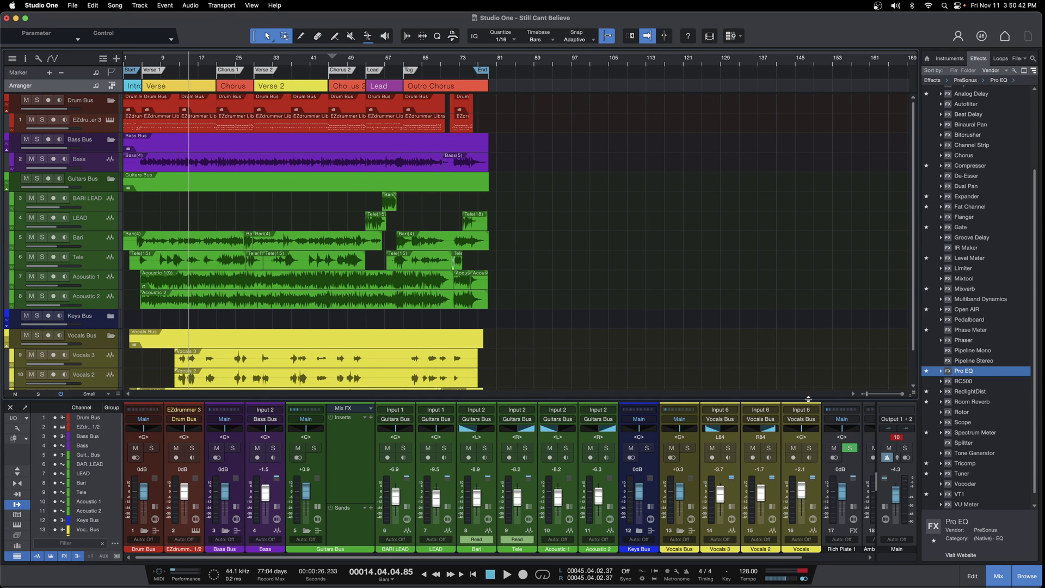
# Set tracks to Normal height, make waveforms taller, and zoom out to bring the Chorus into view
pyautogui.moveTo(868, 394); pyautogui.dragTo(885, 397)
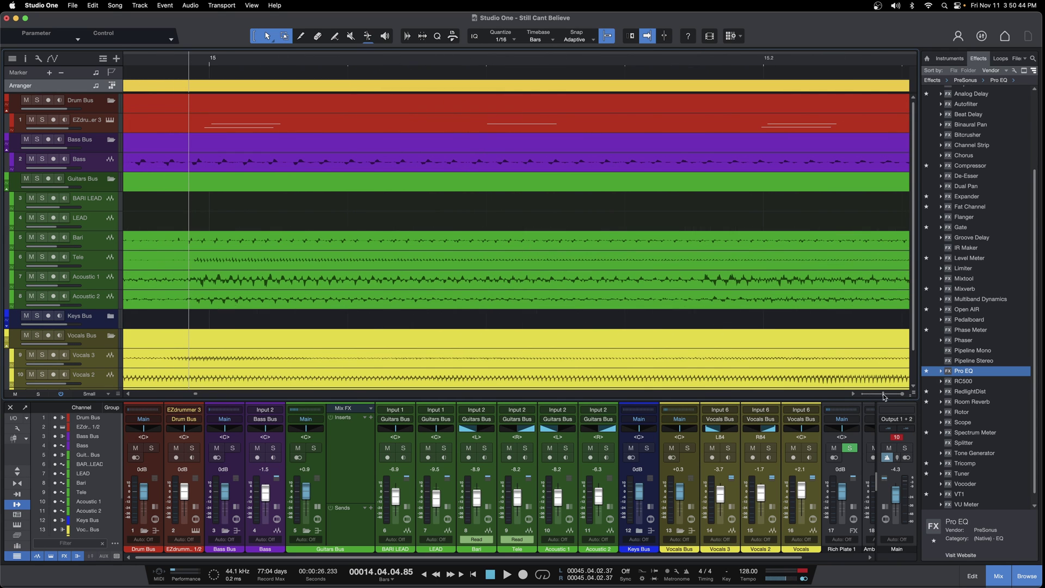
pyautogui.click(104, 394)
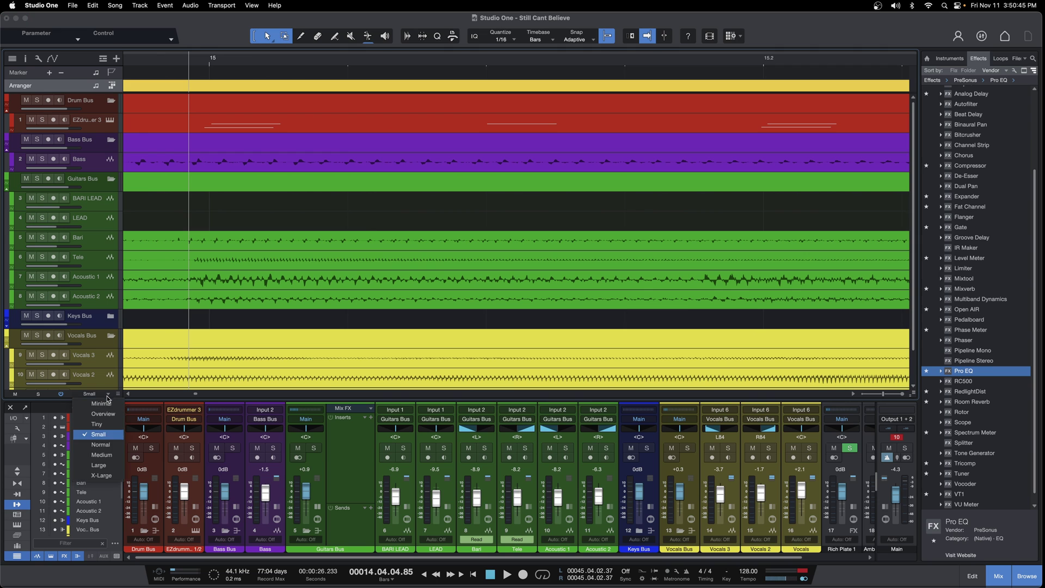
pyautogui.click(106, 446)
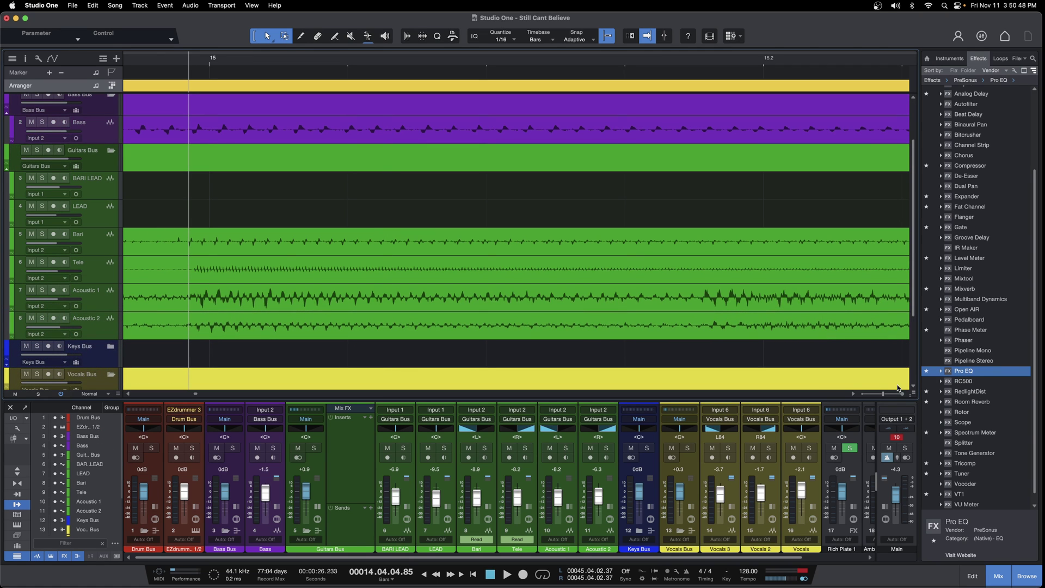
pyautogui.moveTo(914, 398); pyautogui.dragTo(910, 446)
pyautogui.moveTo(885, 396); pyautogui.dragTo(870, 396)
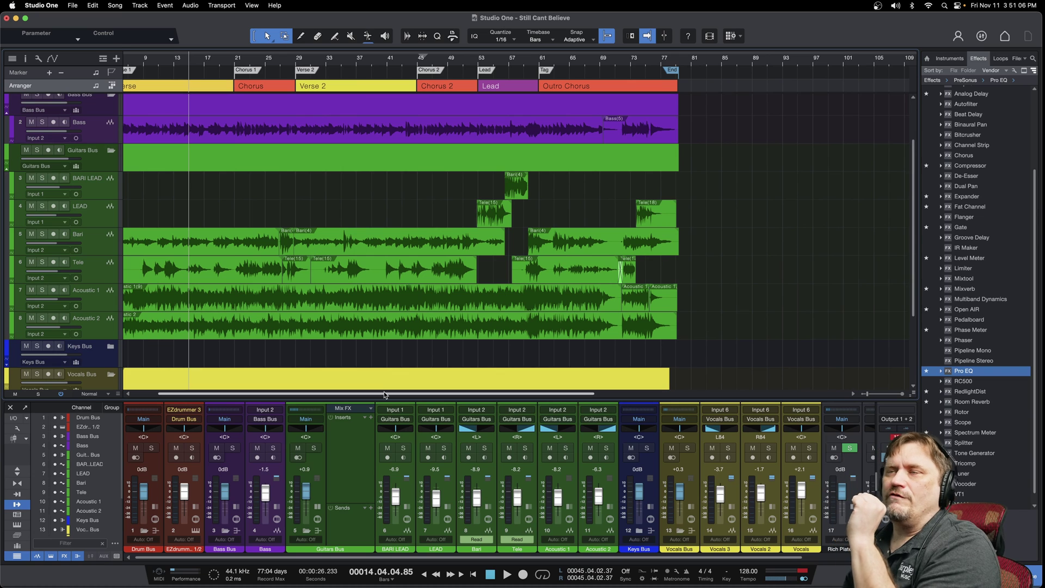
# Leave track height unchanged, zoom fully out to the whole song, and scroll to the vocal tracks
pyautogui.click(103, 394)
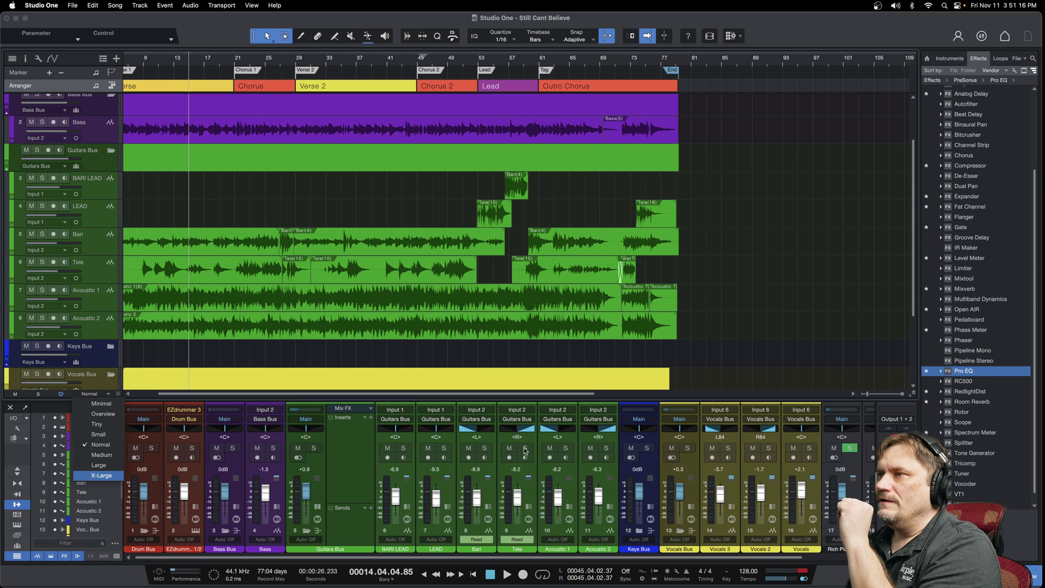
pyautogui.click(870, 394)
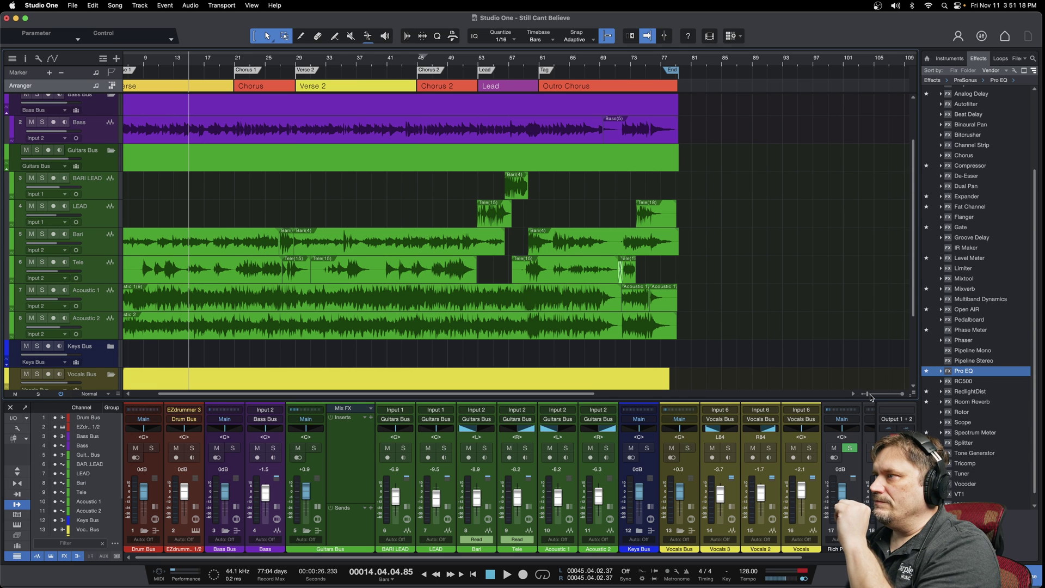
pyautogui.moveTo(870, 394); pyautogui.dragTo(904, 395)
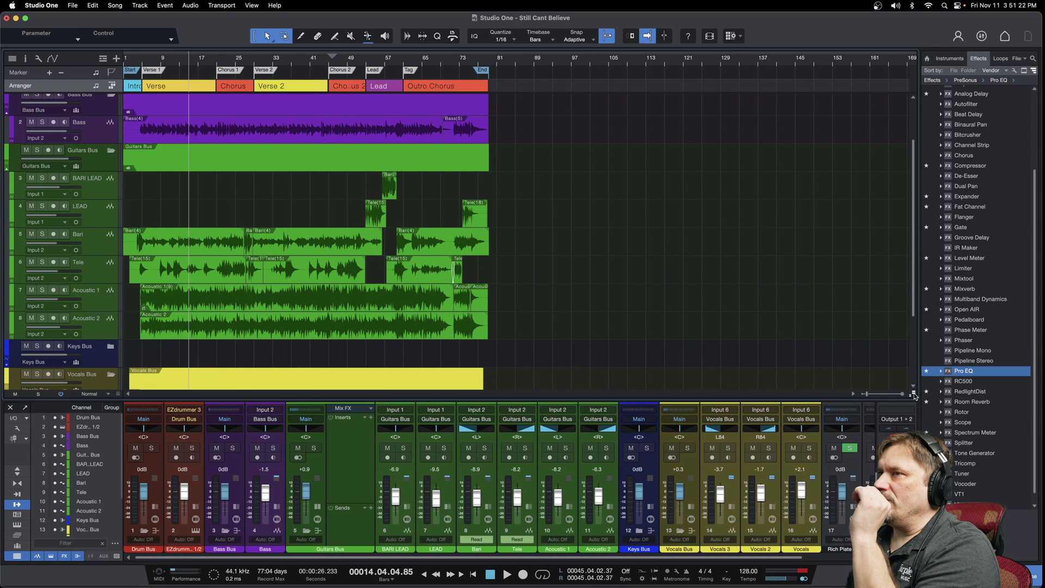
pyautogui.moveTo(914, 278); pyautogui.dragTo(901, 316)
pyautogui.scroll(-3, 901, 315)
pyautogui.scroll(10, 900, 319)
pyautogui.scroll(-10, 904, 326)
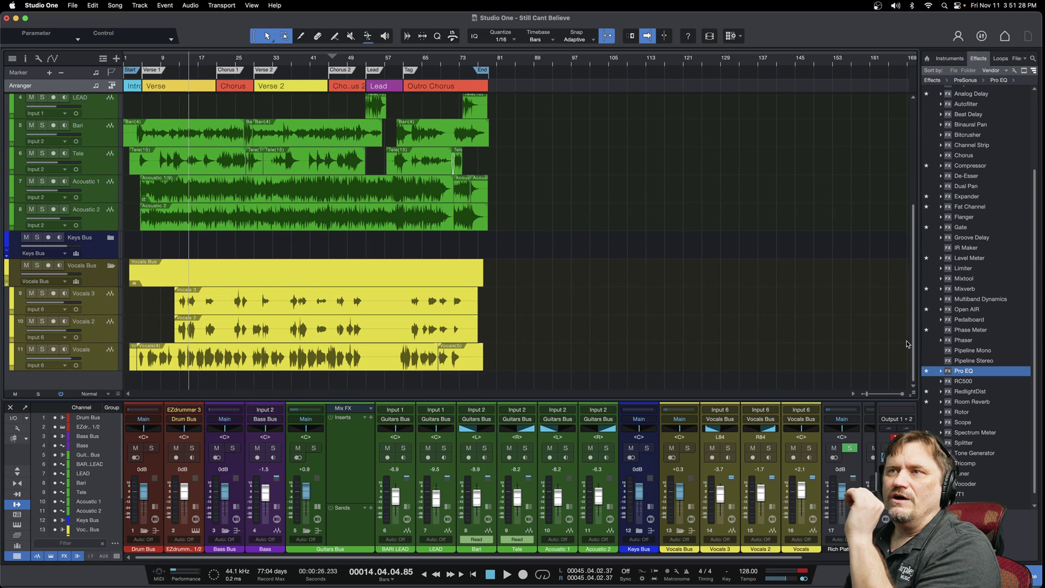